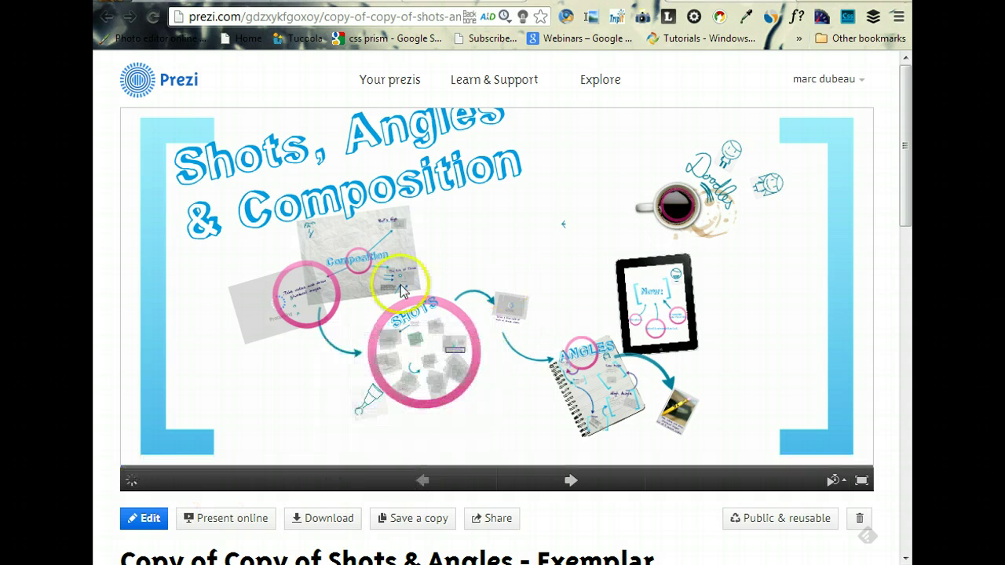
Zoom the Shots & Angles prezi out to its full overview and scroll down the page
{"action": "left_click", "coordinate": [571, 480]}
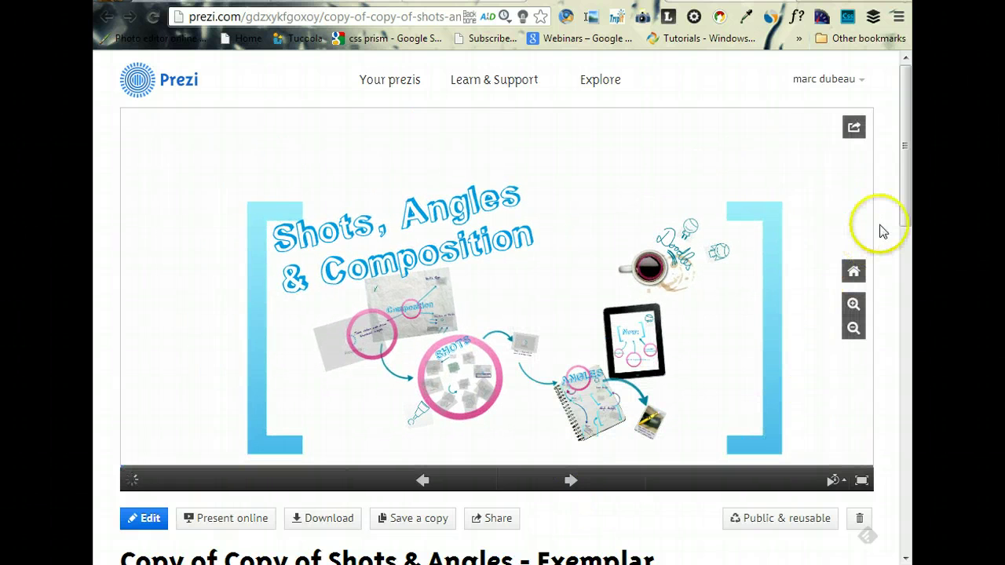
{"action": "left_click_drag", "start_coordinate": [907, 208], "coordinate": [909, 263]}
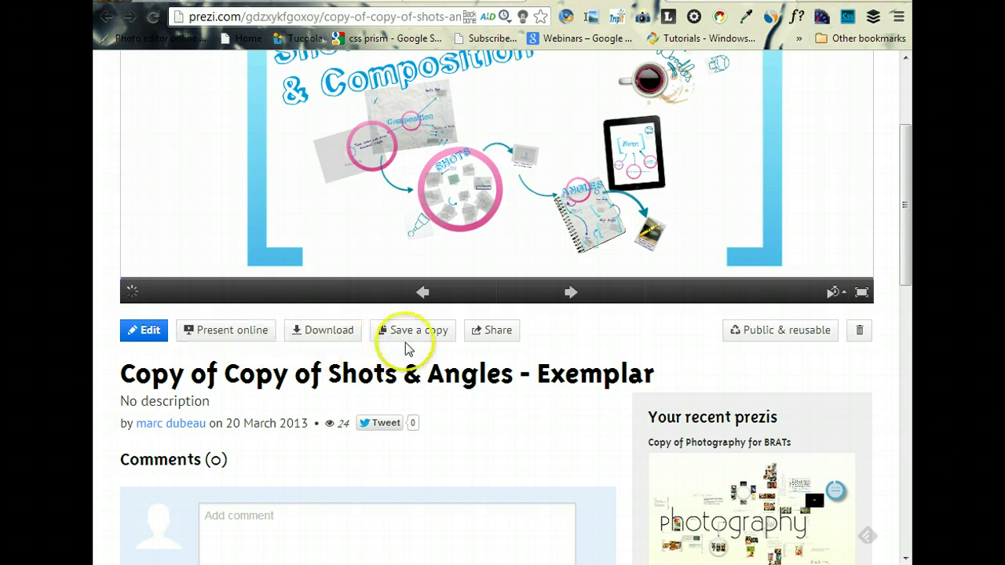
Copy the prezi's 550 × 400 iframe embed code from the Share panel's Embed options
{"action": "left_click", "coordinate": [472, 338]}
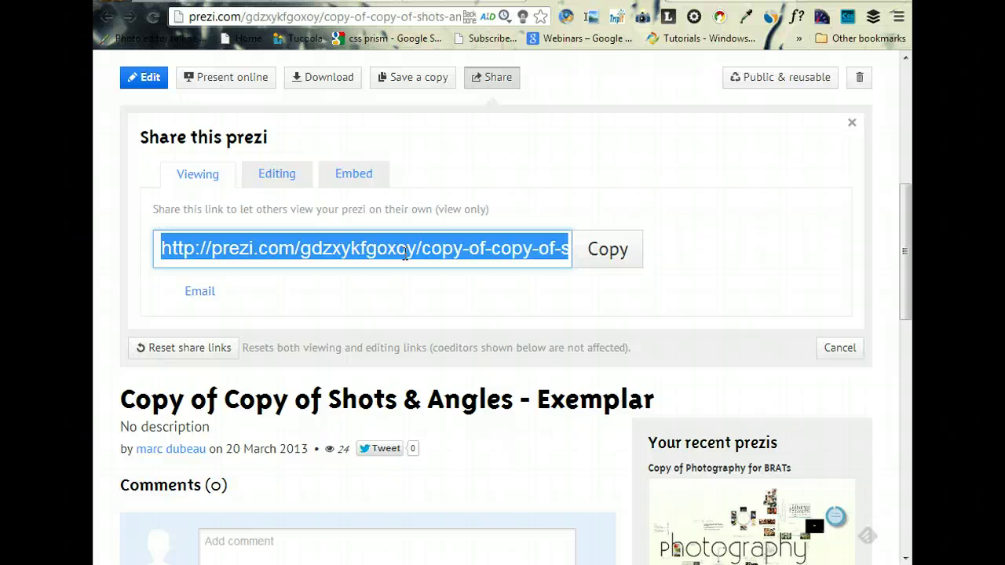
{"action": "left_click", "coordinate": [350, 183]}
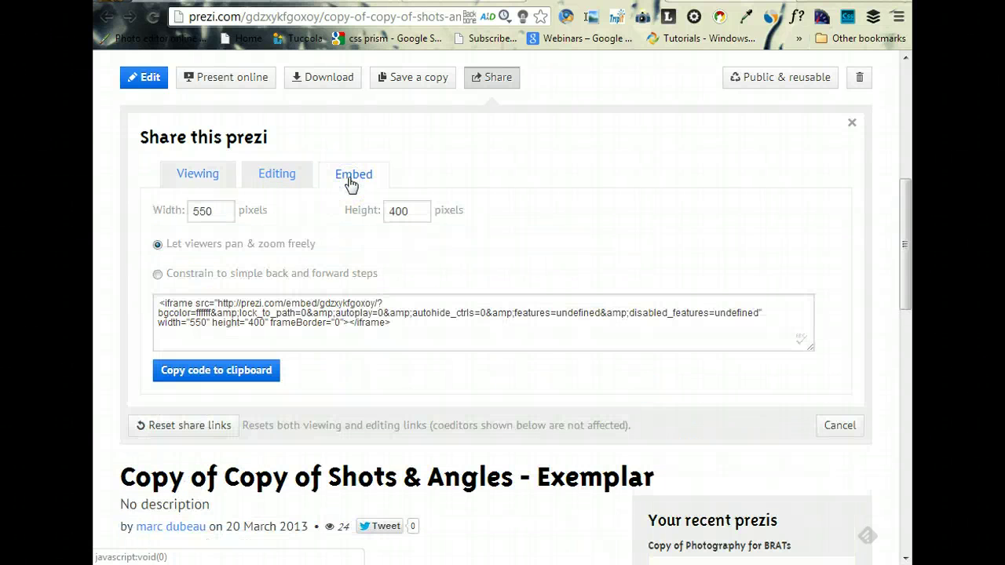
{"action": "left_click", "coordinate": [402, 323]}
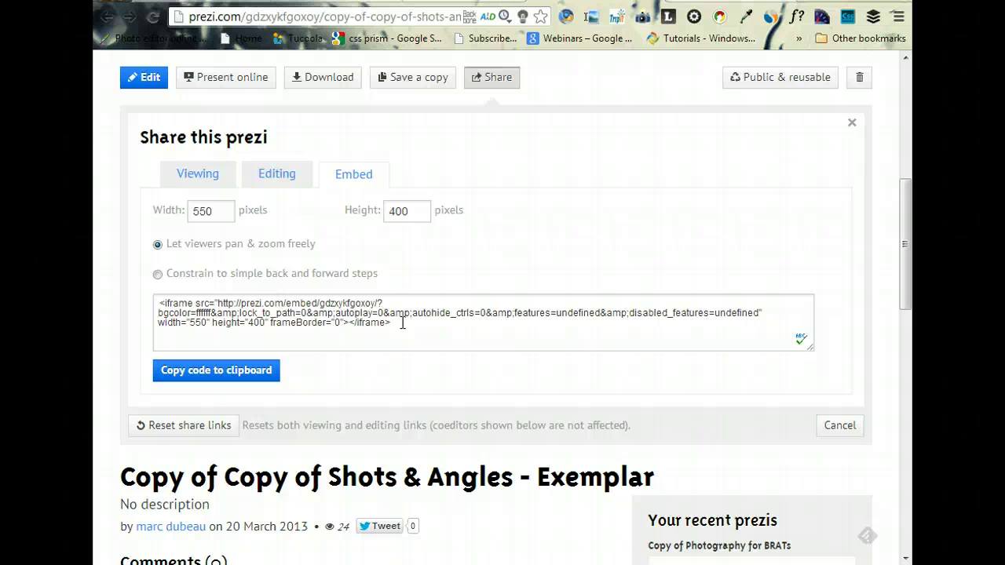
{"action": "left_click_drag", "start_coordinate": [401, 323], "coordinate": [170, 303]}
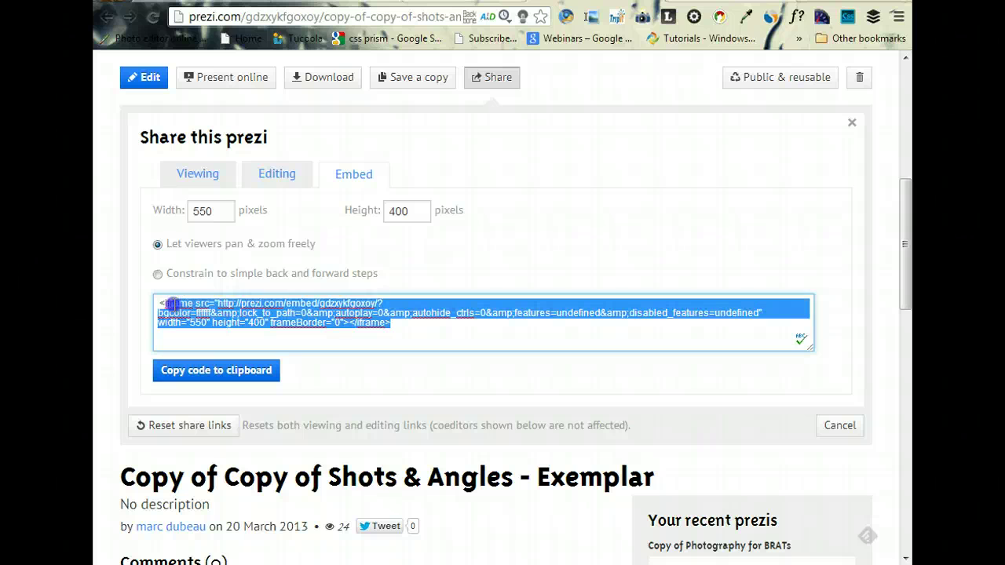
{"action": "left_click", "coordinate": [428, 324]}
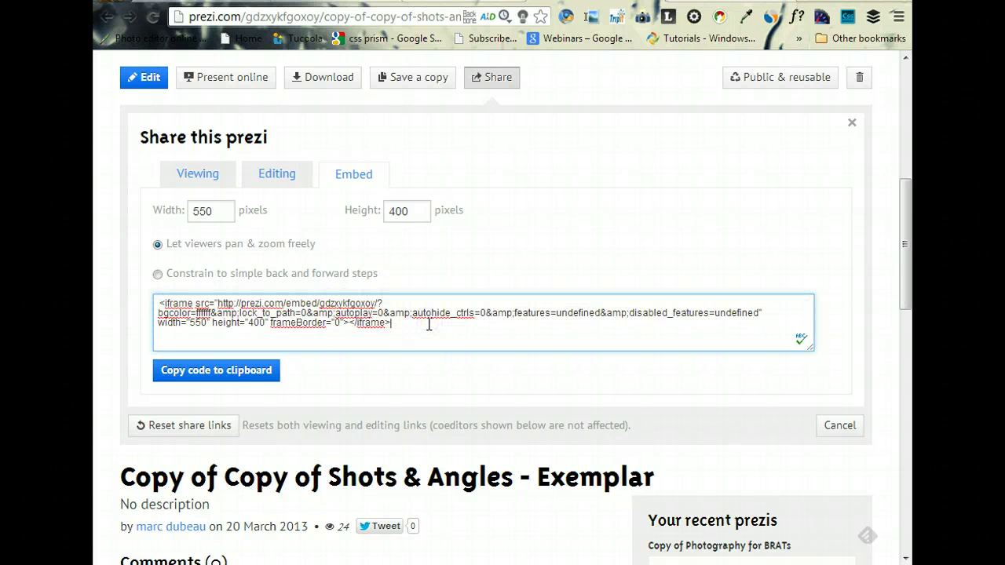
{"action": "left_click", "coordinate": [259, 370]}
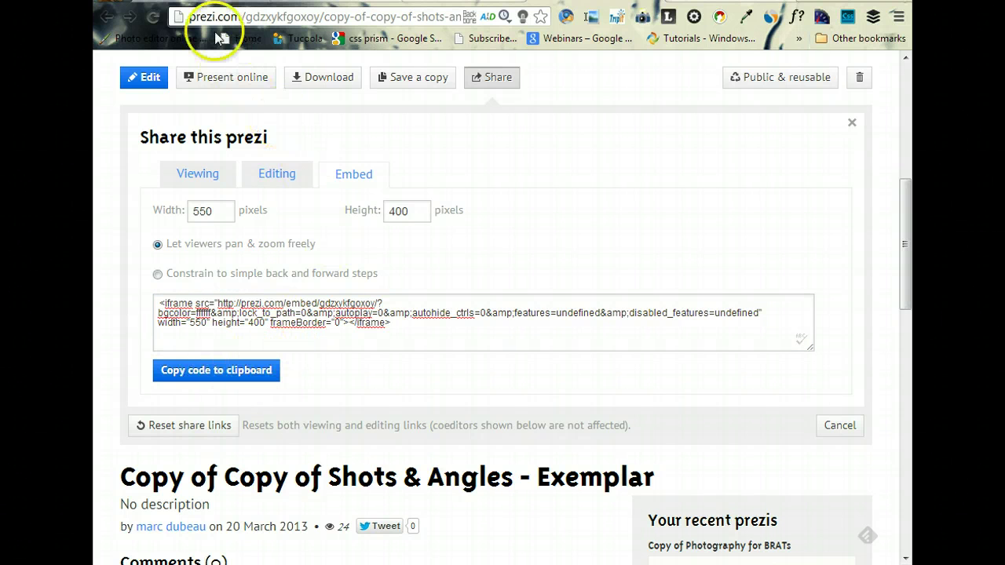
Go from Gmail to the Blogger editor for the 'Prezi Test - Will it work in Google Plus?' post
{"action": "left_click", "coordinate": [224, 2]}
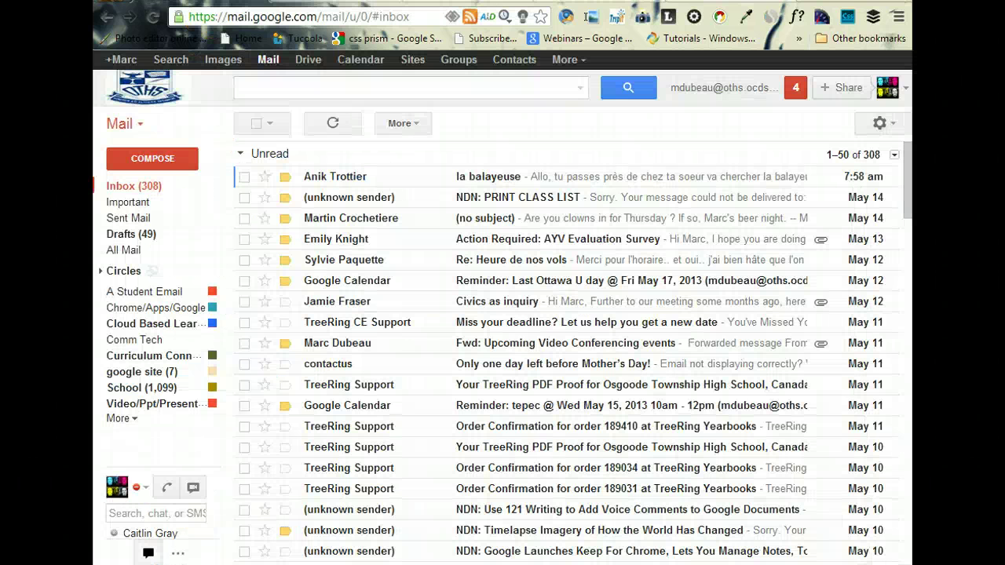
{"action": "left_click", "coordinate": [566, 62]}
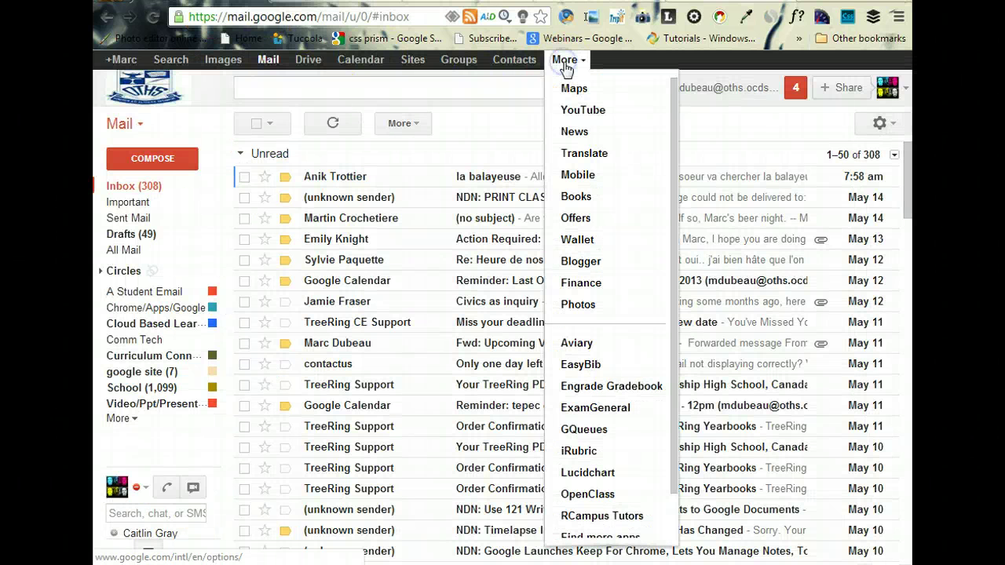
{"action": "left_click", "coordinate": [334, 2]}
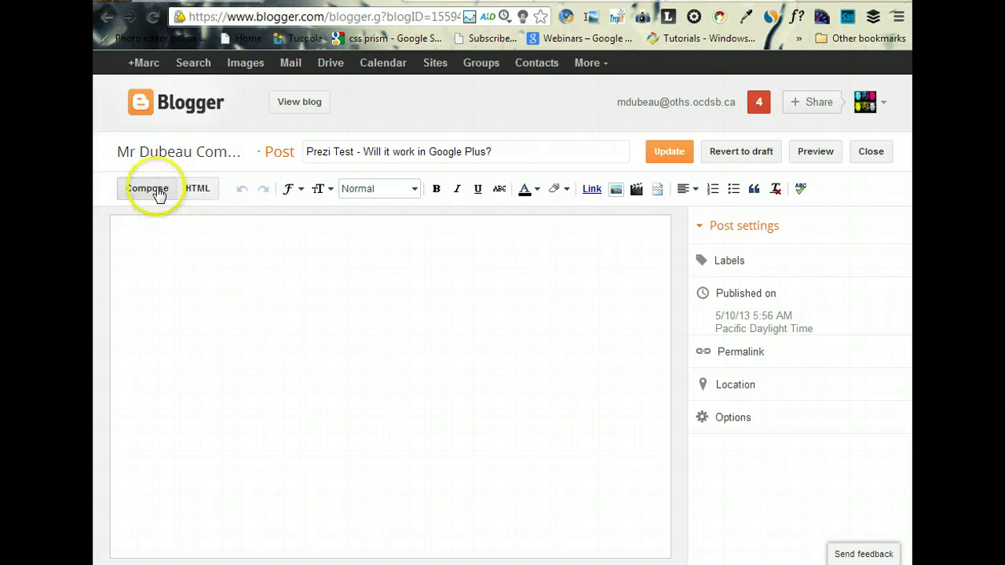
Paste the Prezi iframe embed code into the post body in HTML view
{"action": "left_click", "coordinate": [198, 192]}
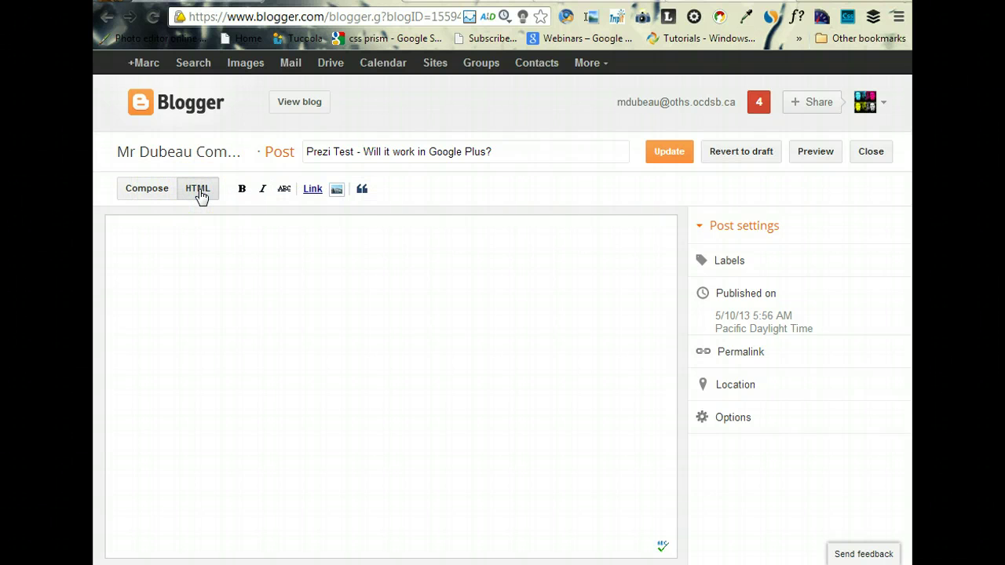
{"action": "left_click", "coordinate": [160, 193]}
{"action": "left_click", "coordinate": [189, 260]}
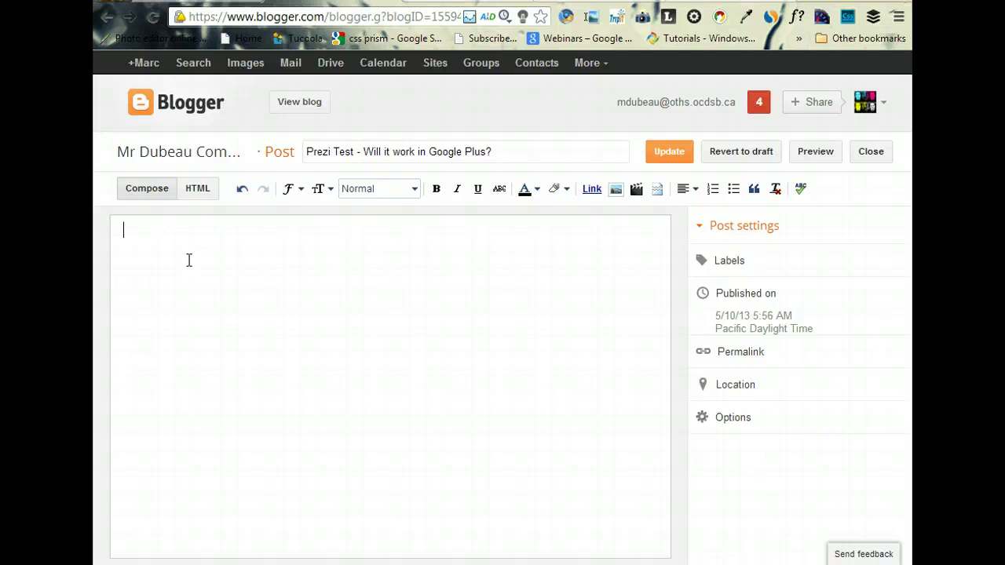
{"action": "left_click", "coordinate": [197, 219]}
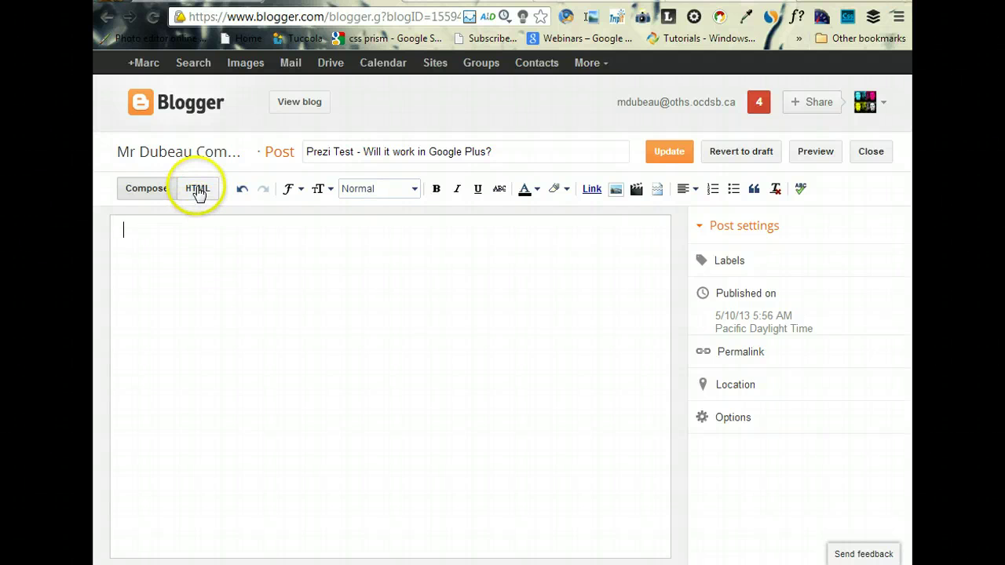
{"action": "left_click", "coordinate": [198, 190]}
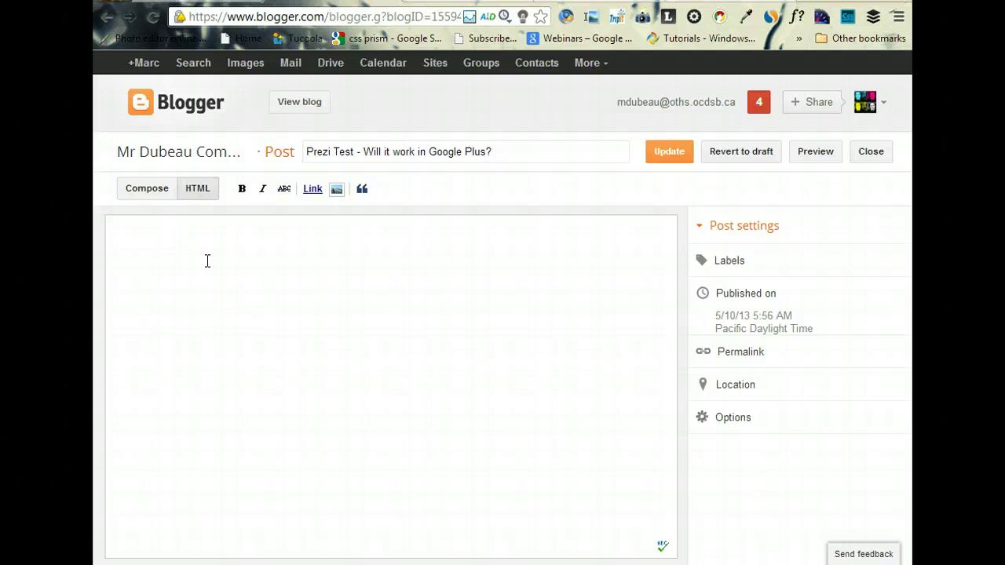
{"action": "key", "text": "ctrl+v"}
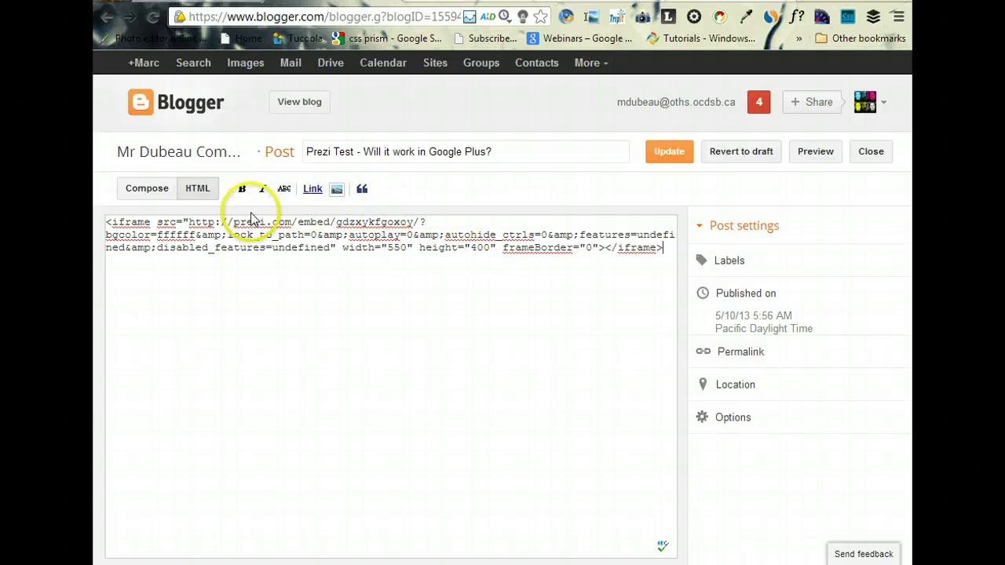
Update the post, reopen it in Compose to preview the embedded prezi, and update again
{"action": "left_click", "coordinate": [672, 153]}
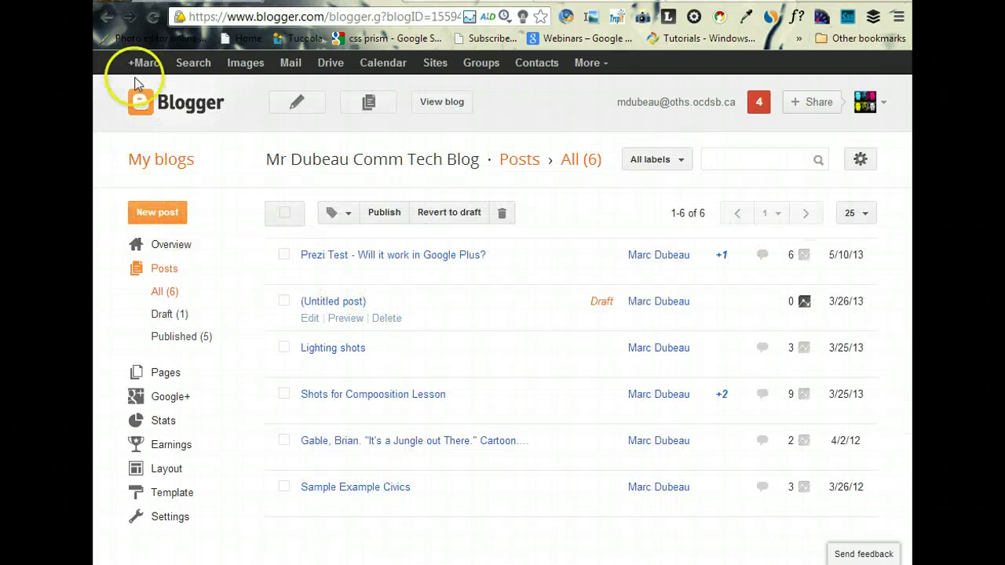
{"action": "left_click", "coordinate": [105, 18]}
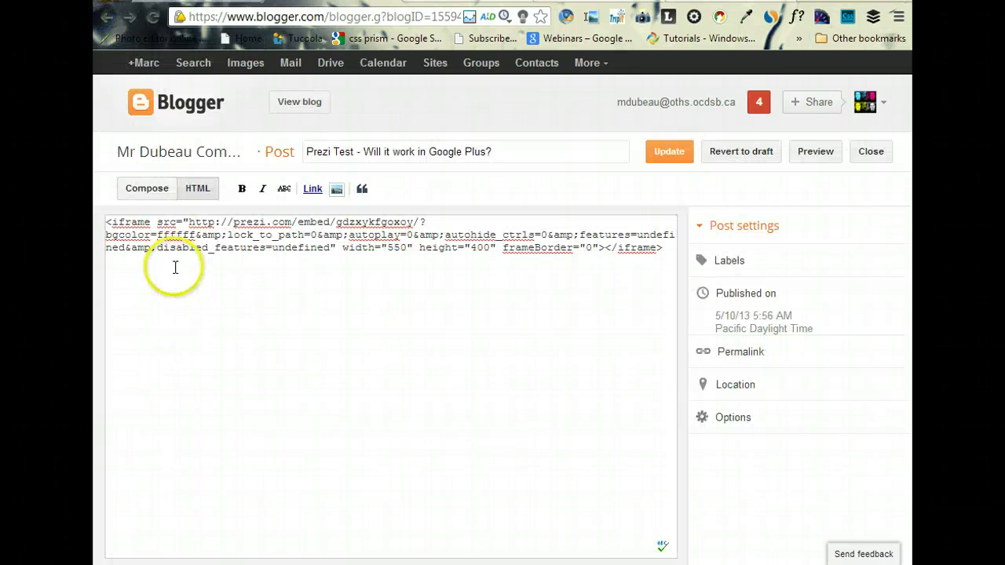
{"action": "left_click", "coordinate": [154, 194]}
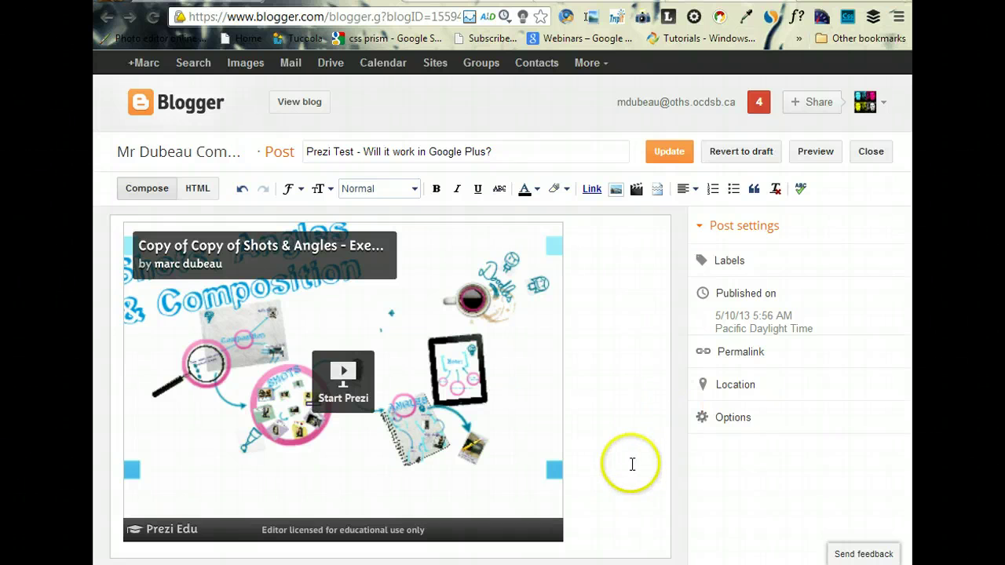
{"action": "left_click", "coordinate": [123, 233]}
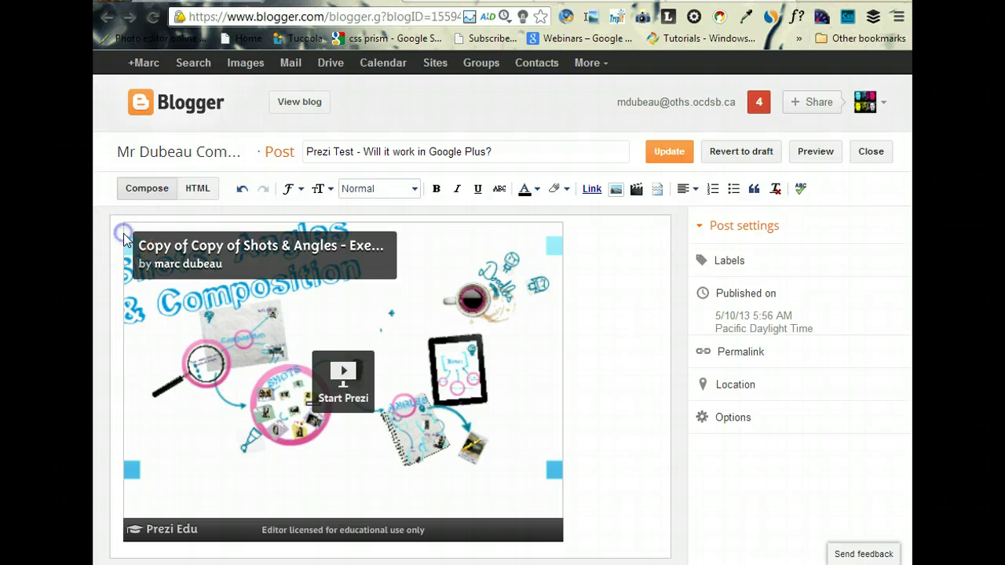
{"action": "left_click", "coordinate": [204, 552]}
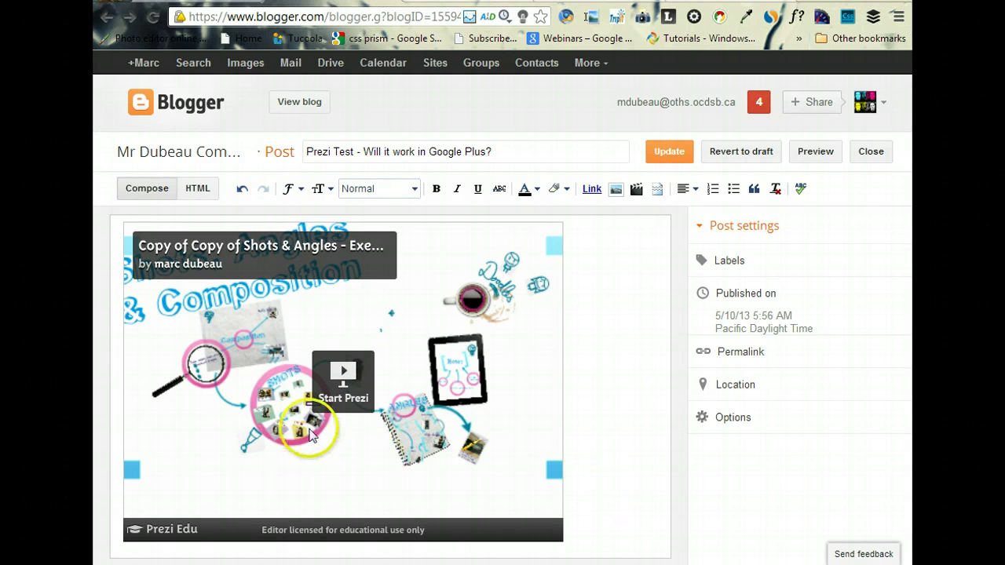
{"action": "left_click", "coordinate": [669, 154]}
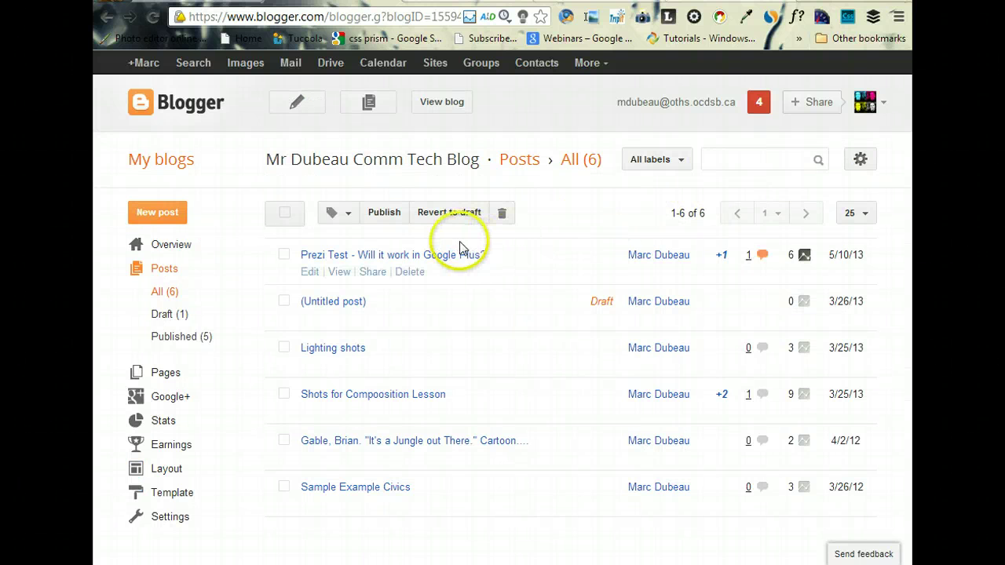
Open the published Prezi Test post and scroll down to its embedded prezi
{"action": "left_click", "coordinate": [409, 259]}
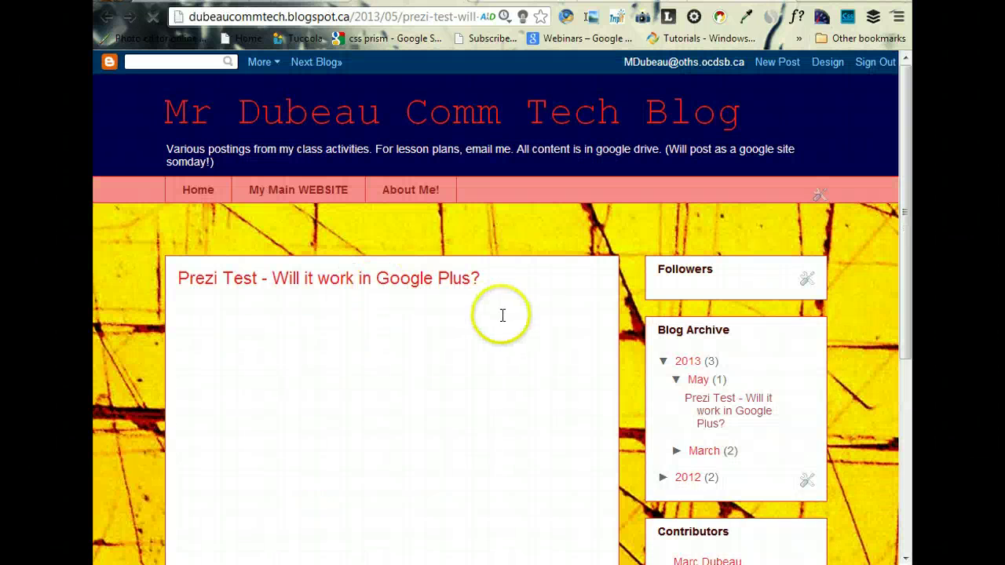
{"action": "scroll", "coordinate": [502, 316], "scroll_direction": "down", "scroll_amount": 1}
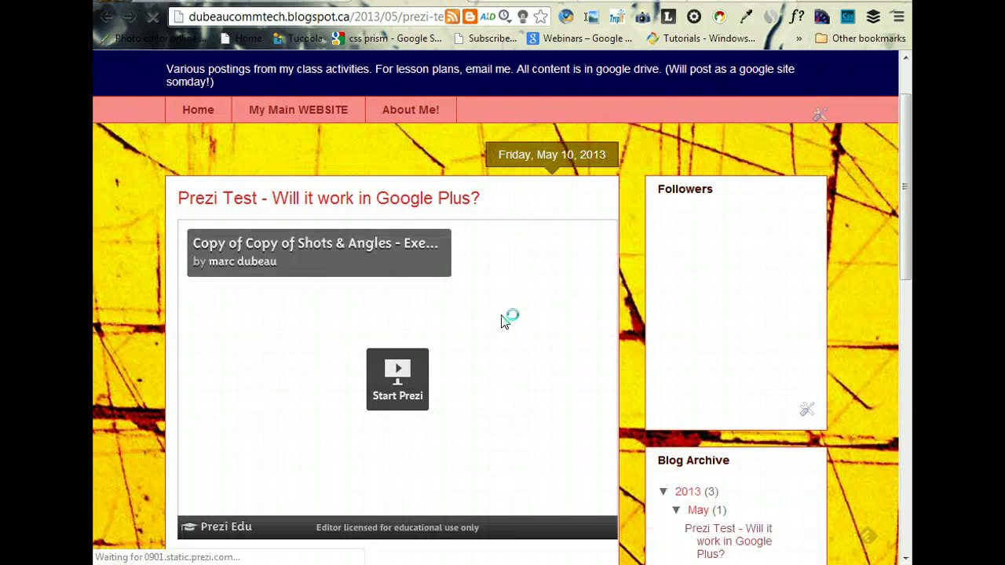
{"action": "scroll", "coordinate": [503, 316], "scroll_direction": "down", "scroll_amount": 1}
{"action": "left_click", "coordinate": [444, 431]}
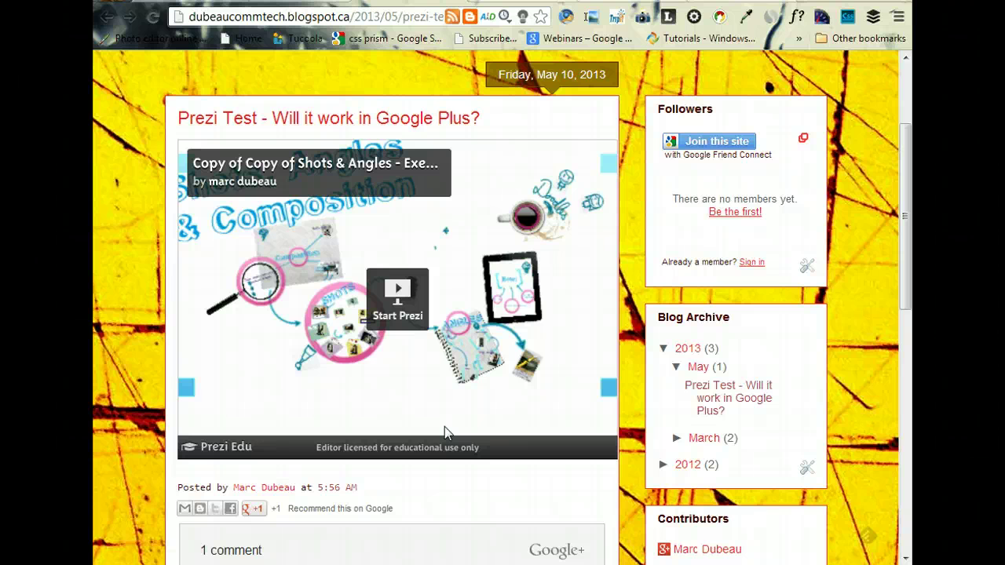
+1 the post publicly and share it to the TGJ3m circle with the comment 'Here is my prezi'
{"action": "left_click", "coordinate": [253, 516]}
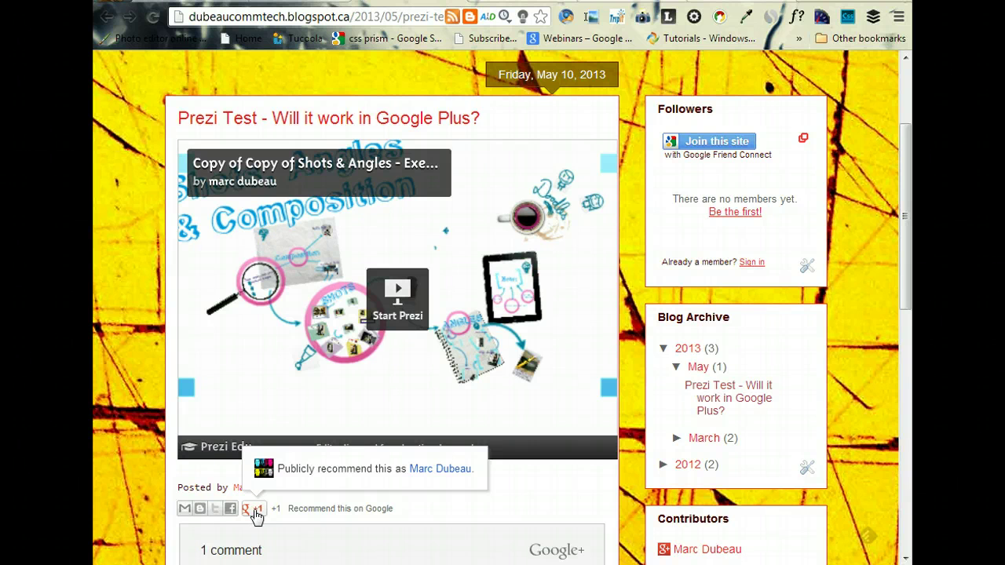
{"action": "left_click", "coordinate": [255, 512]}
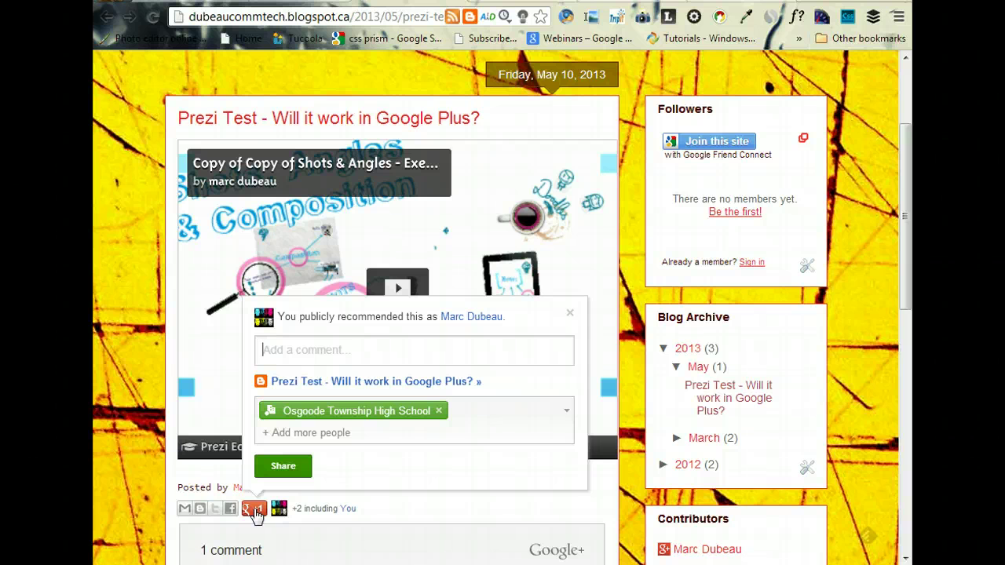
{"action": "left_click", "coordinate": [439, 411]}
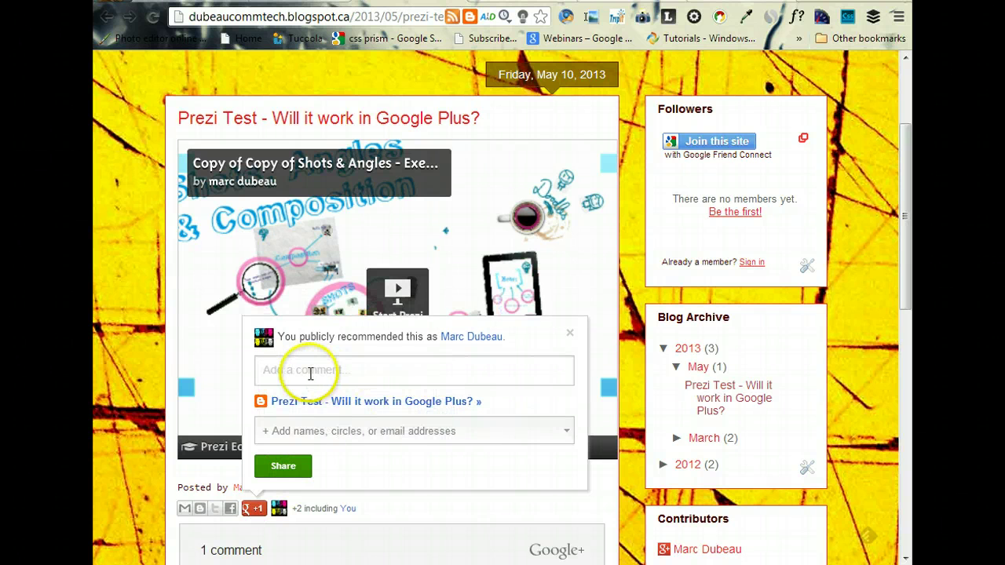
{"action": "left_click", "coordinate": [292, 431]}
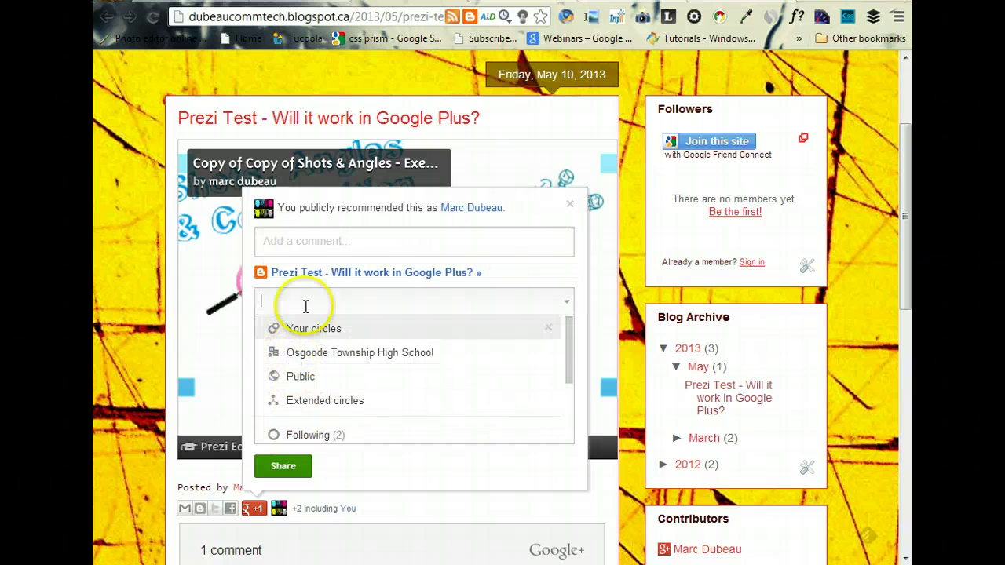
{"action": "type", "text": "tf"}
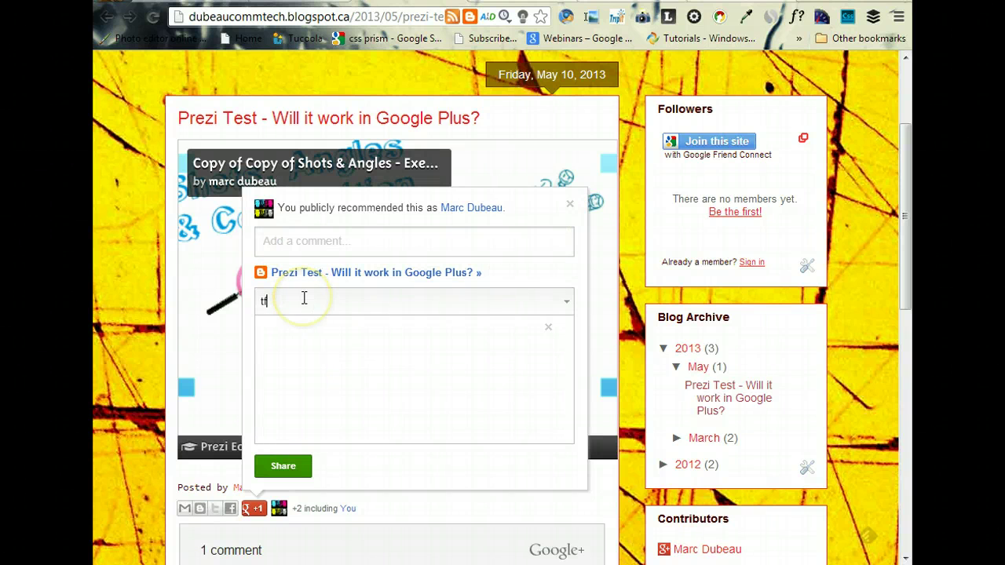
{"action": "key", "text": "BackSpace"}
{"action": "type", "text": "g"}
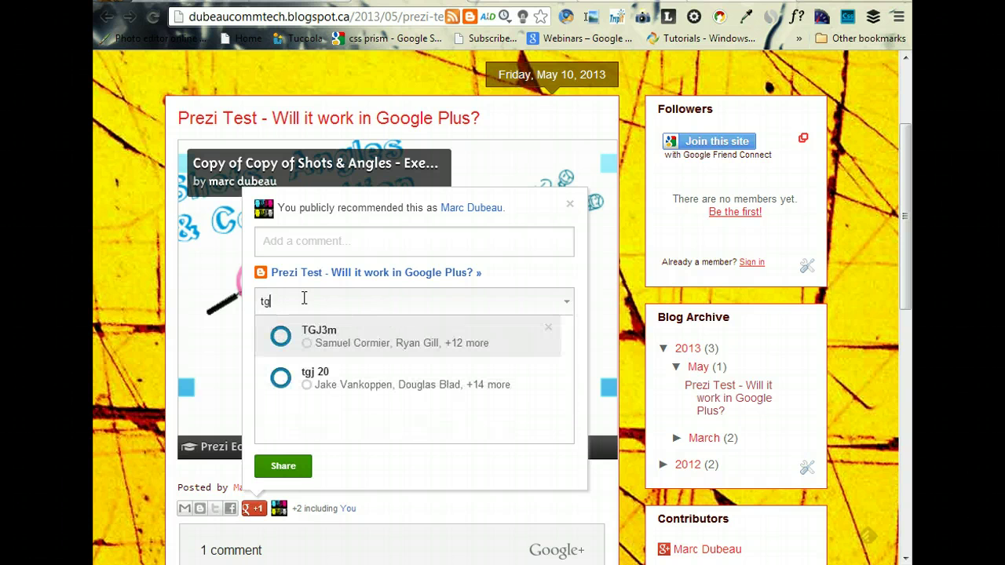
{"action": "type", "text": "j"}
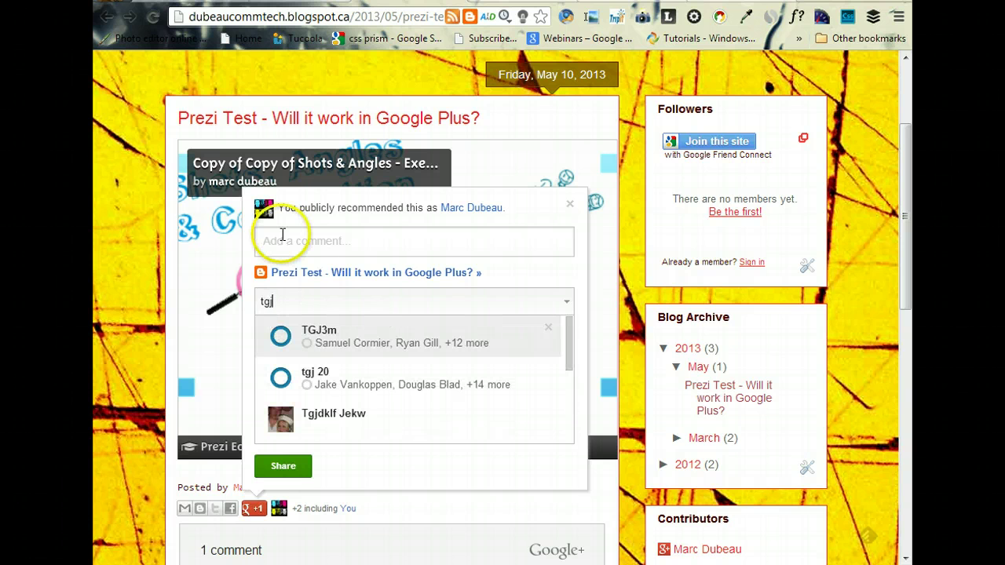
{"action": "left_click", "coordinate": [357, 339]}
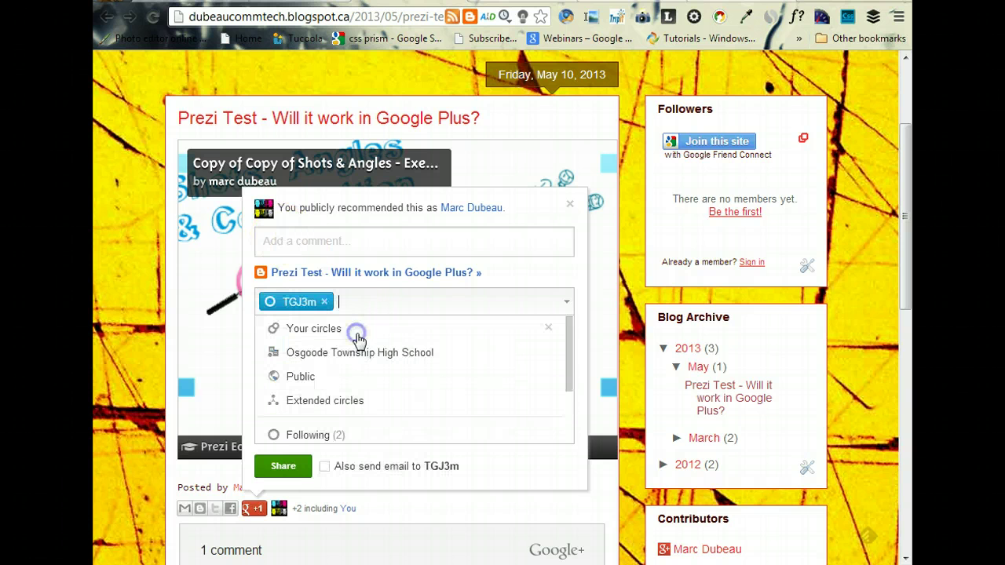
{"action": "left_click", "coordinate": [310, 245]}
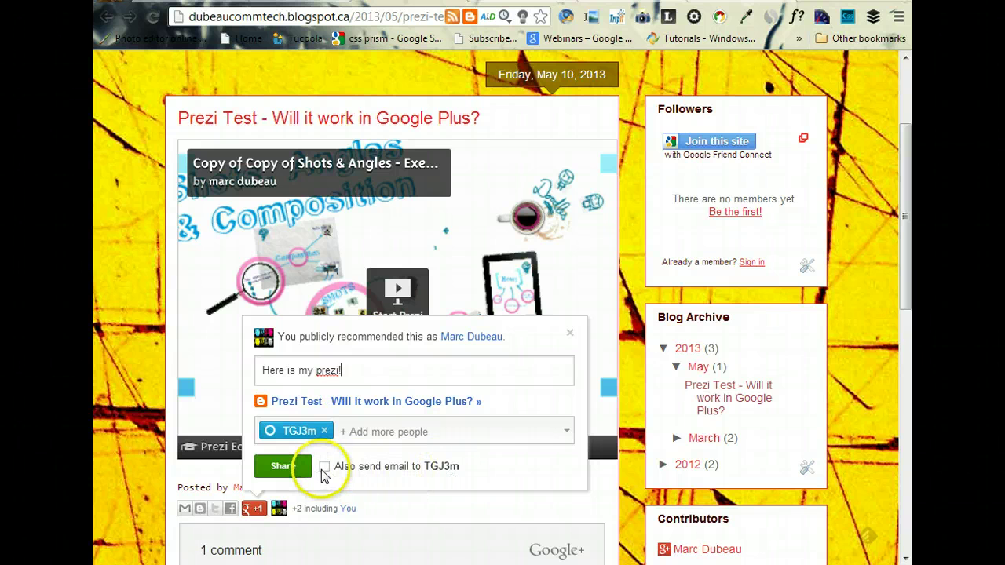
{"action": "left_click", "coordinate": [283, 470]}
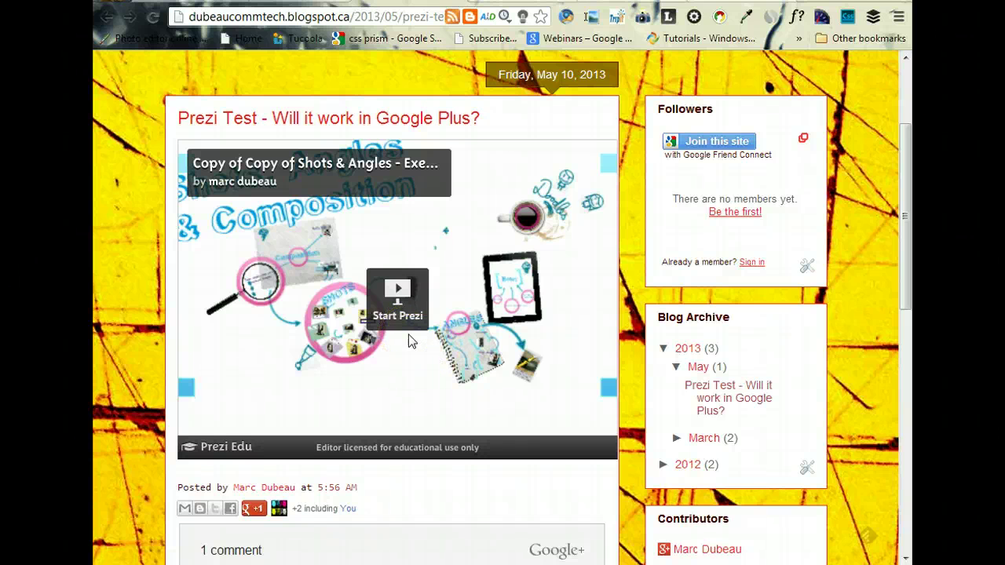
Scroll through the published post, then return to the Comm Tech blog's posts list
{"action": "scroll", "coordinate": [409, 343], "scroll_direction": "down", "scroll_amount": 1}
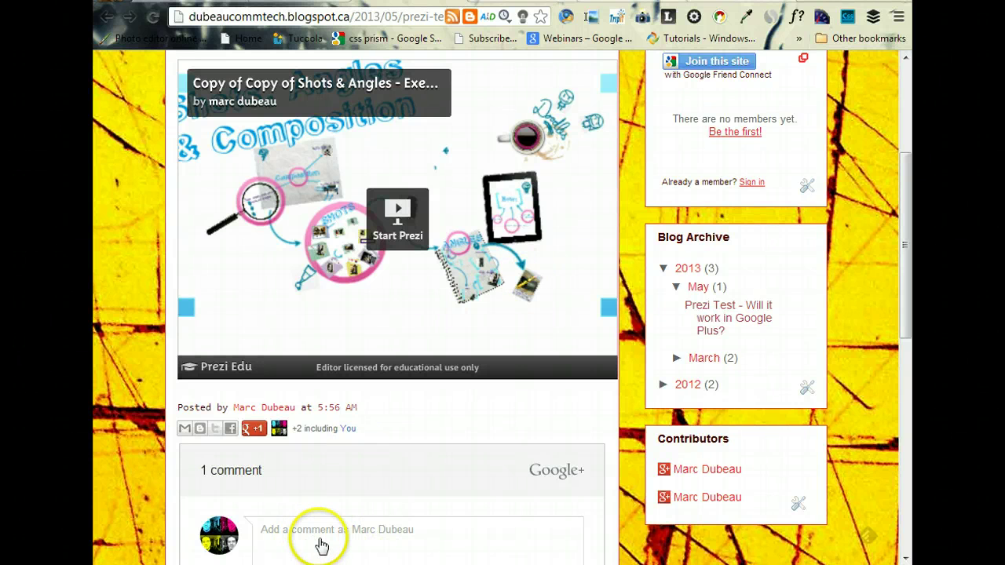
{"action": "scroll", "coordinate": [375, 487], "scroll_direction": "up", "scroll_amount": 2}
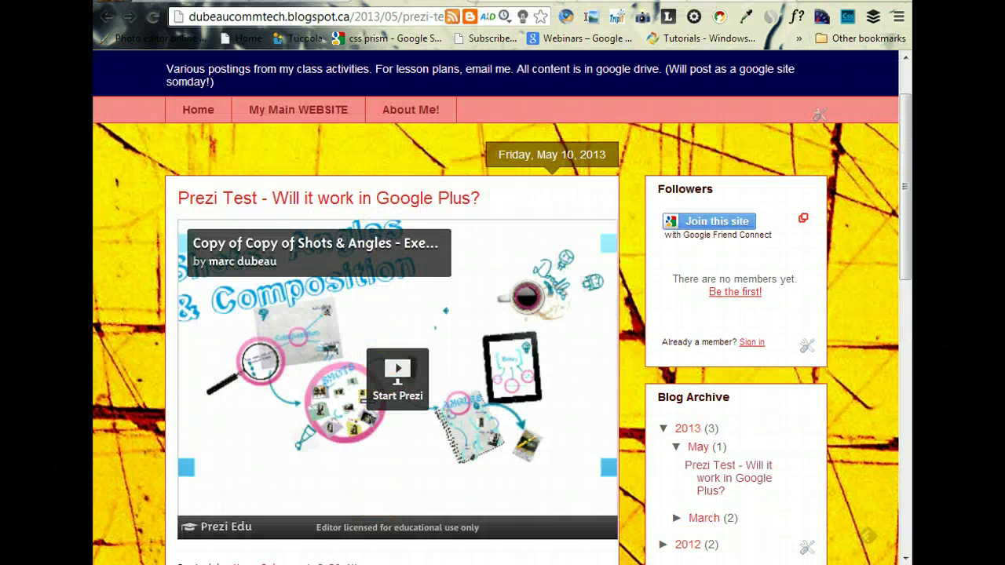
{"action": "key", "text": "ctrl+Tab"}
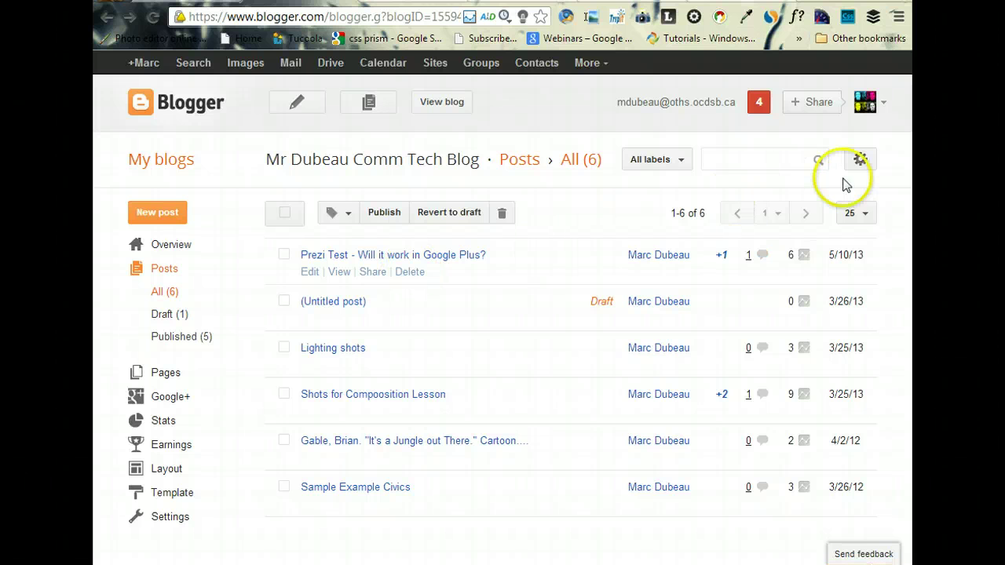
Open the blog's Settings and review the Basic page's title, description, privacy and address
{"action": "left_click", "coordinate": [872, 162]}
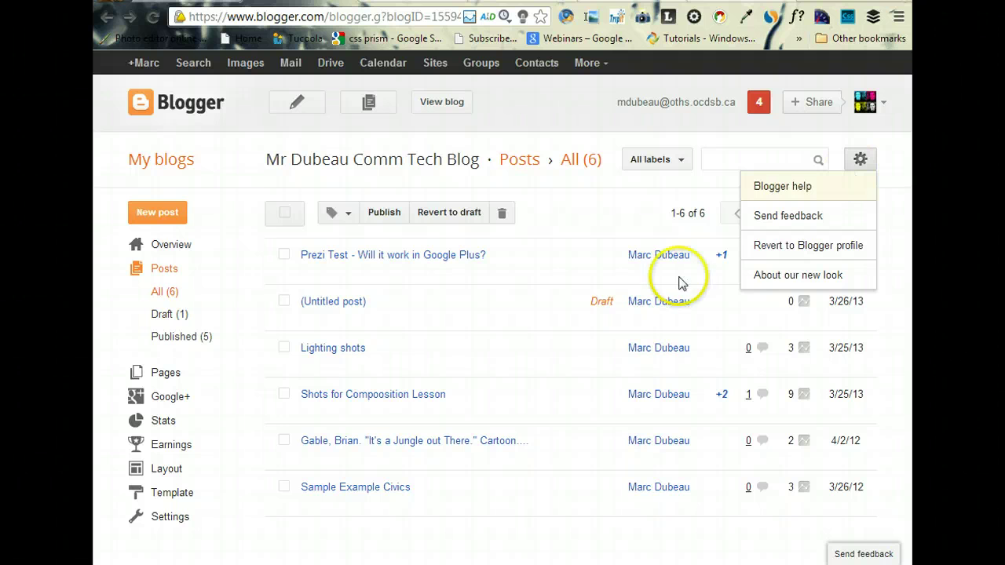
{"action": "left_click", "coordinate": [170, 516]}
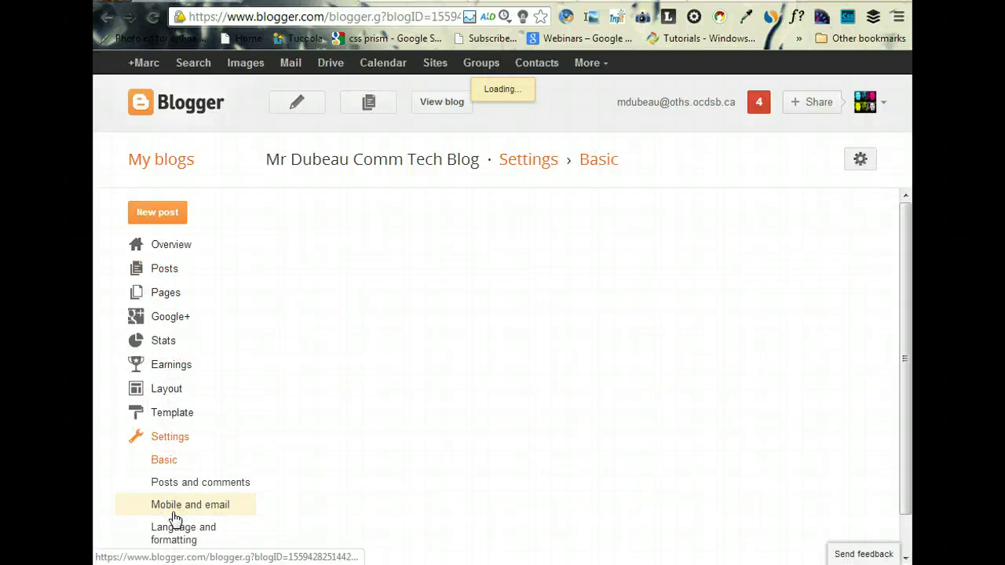
{"action": "scroll", "coordinate": [373, 389], "scroll_direction": "down", "scroll_amount": 2}
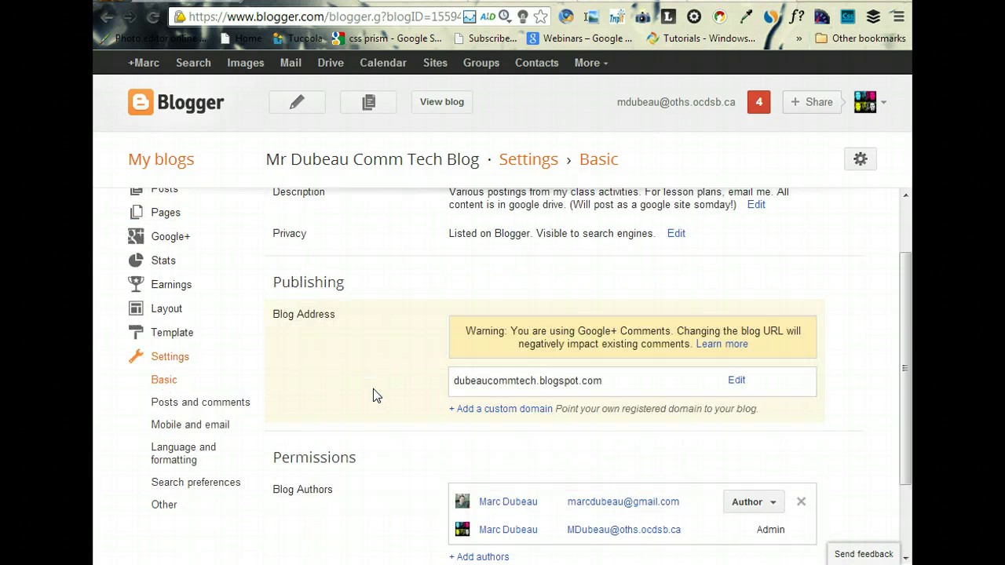
{"action": "scroll", "coordinate": [373, 391], "scroll_direction": "up", "scroll_amount": 3}
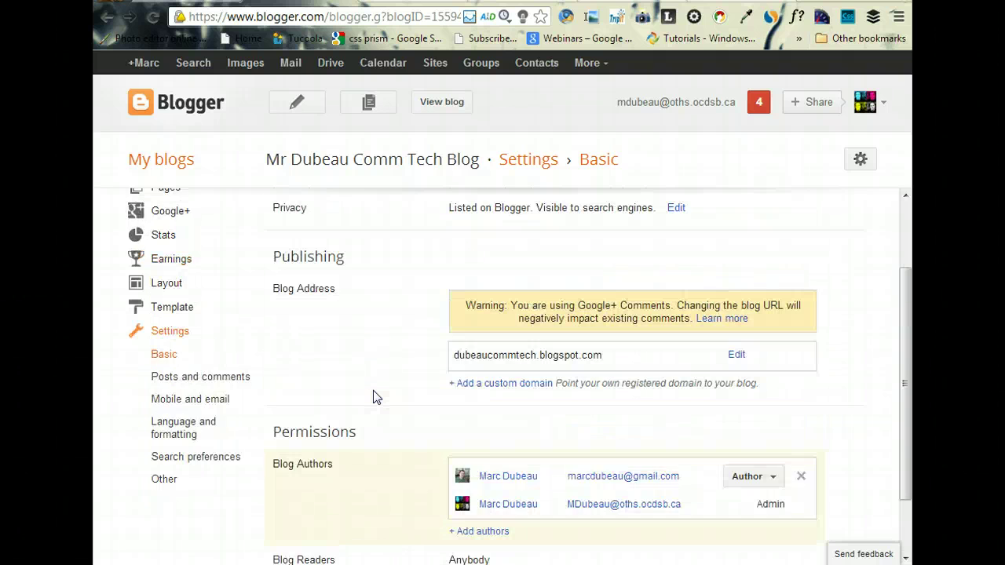
{"action": "left_click", "coordinate": [385, 397]}
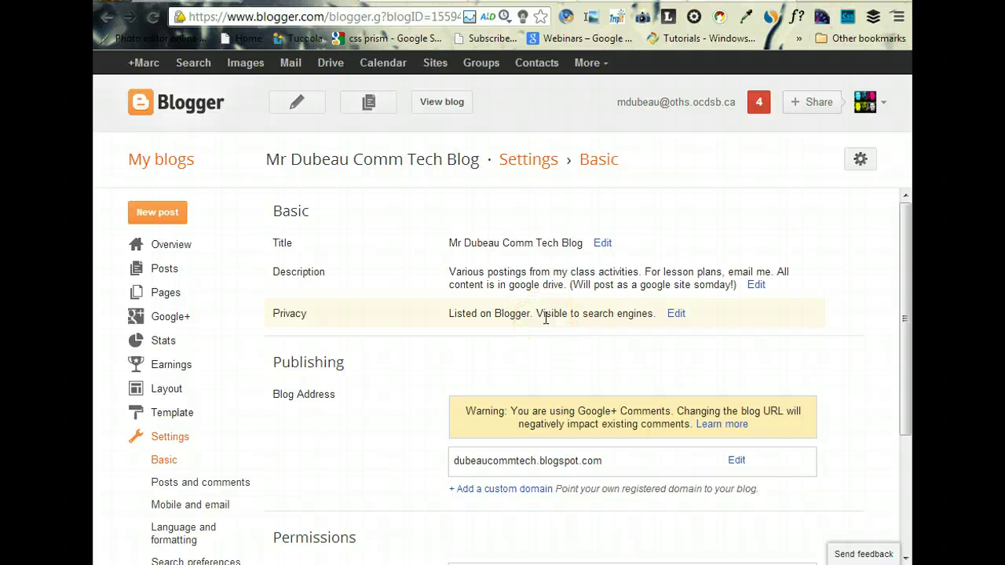
{"action": "scroll", "coordinate": [267, 450], "scroll_direction": "down", "scroll_amount": 1}
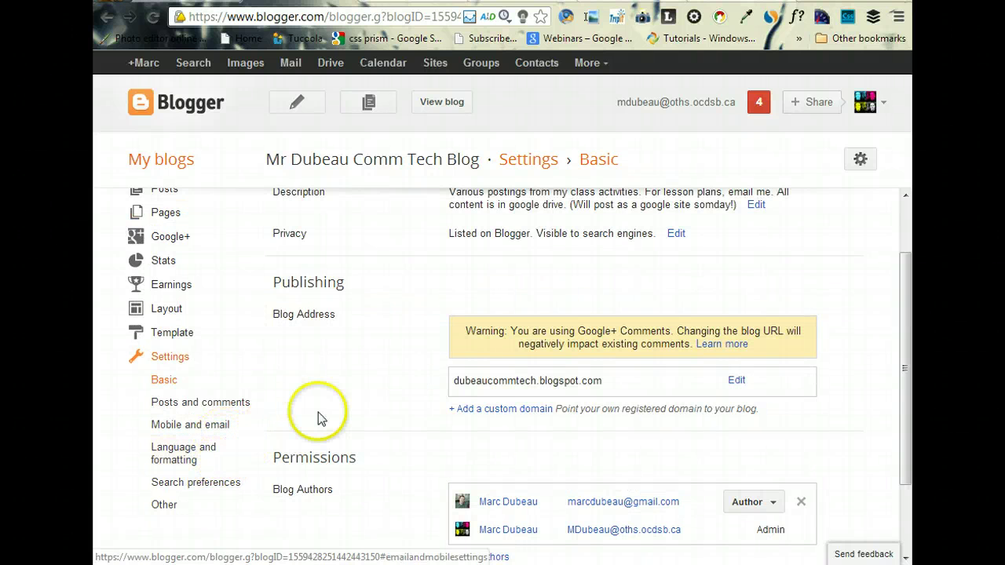
{"action": "scroll", "coordinate": [410, 362], "scroll_direction": "up", "scroll_amount": 1}
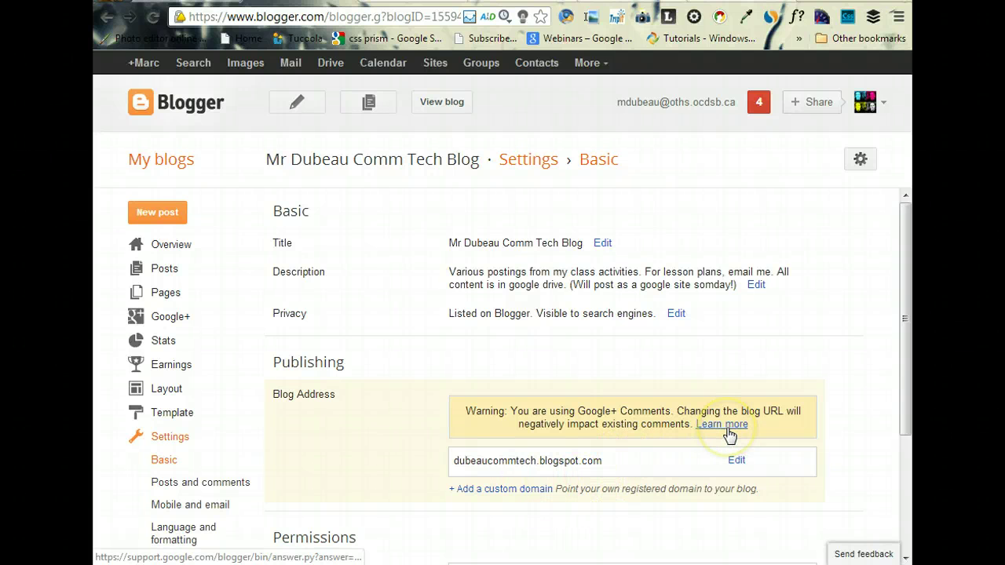
In Google+ settings, toggle Use Google+ Comments off and back on, leaving it enabled
{"action": "left_click", "coordinate": [180, 317]}
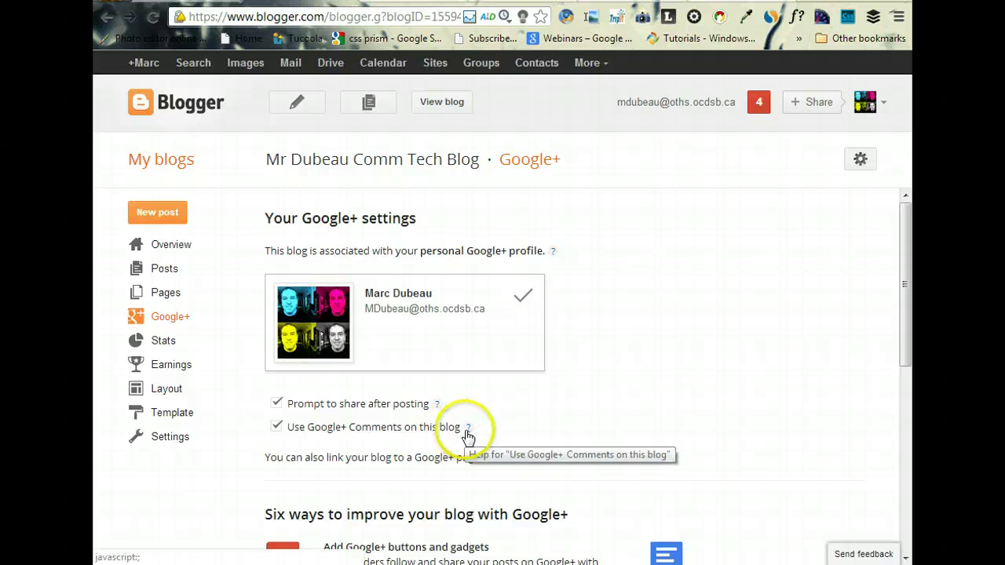
{"action": "left_click", "coordinate": [277, 427]}
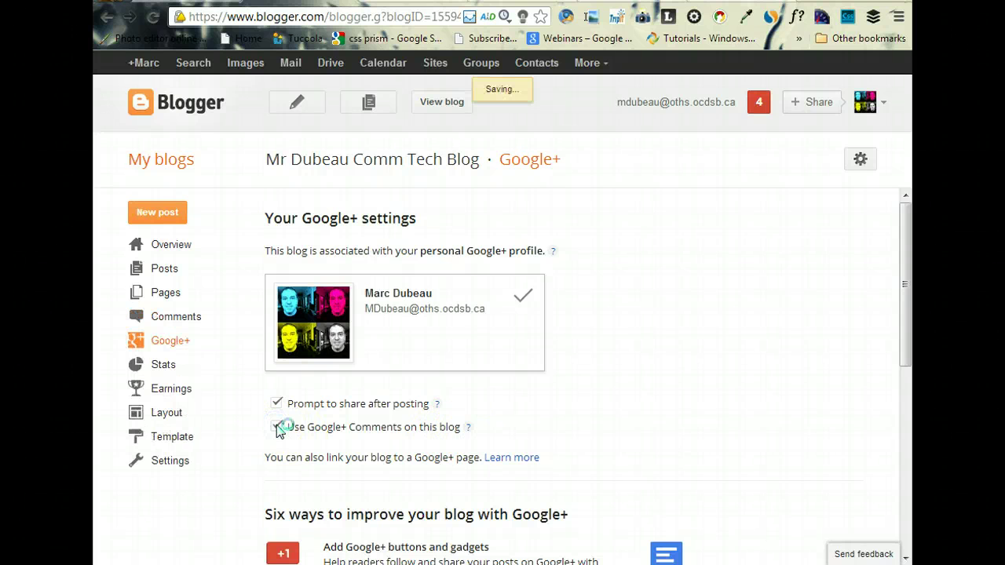
{"action": "left_click", "coordinate": [277, 426]}
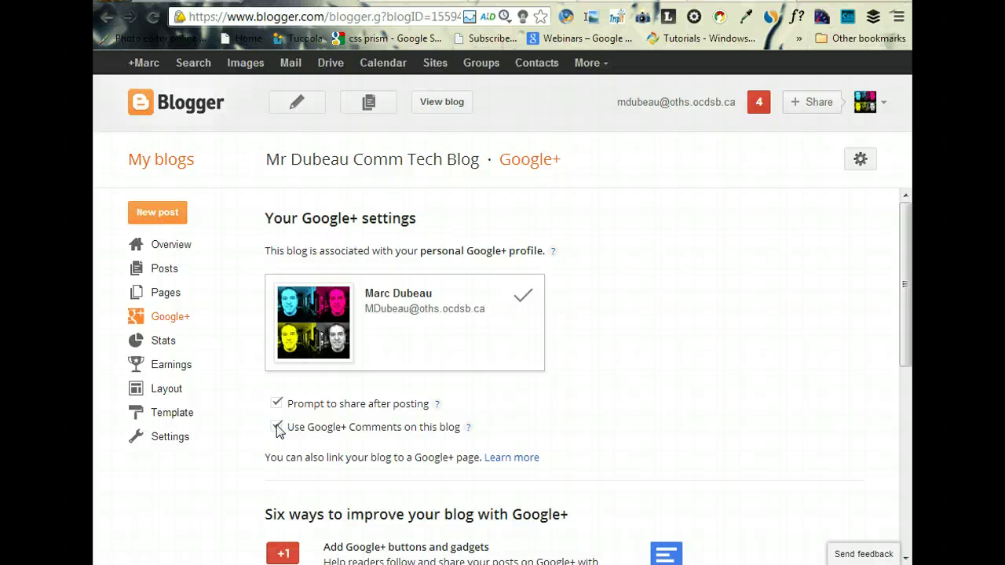
{"action": "scroll", "coordinate": [428, 432], "scroll_direction": "down", "scroll_amount": 3}
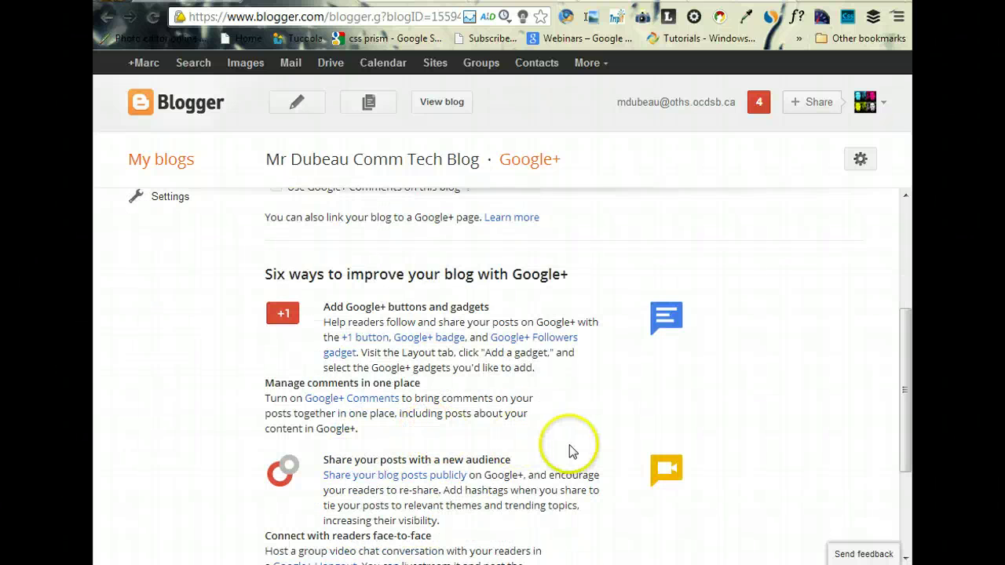
{"action": "scroll", "coordinate": [571, 451], "scroll_direction": "up", "scroll_amount": 3}
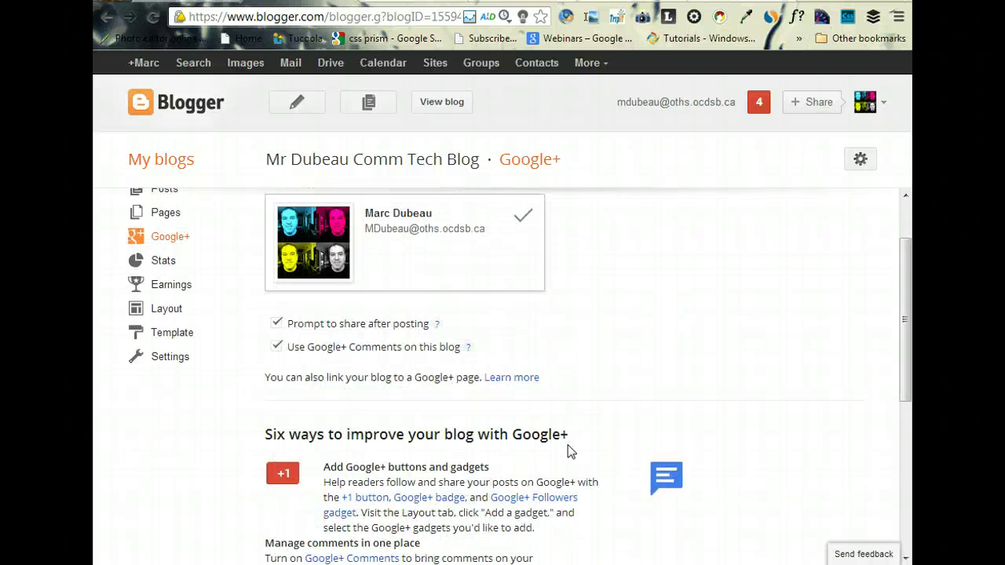